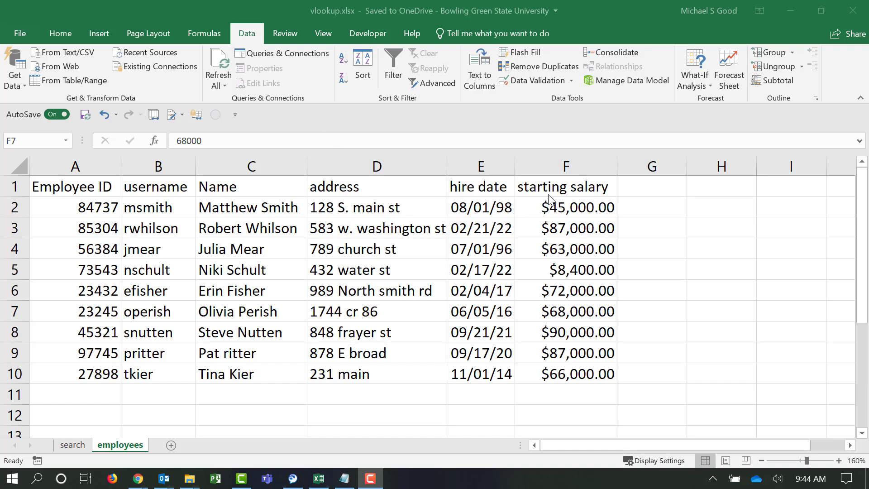
Review the name, address, hire date and starting salary records in C2:F10 of the employees sheet
{"action": "left_click", "coordinate": [232, 189]}
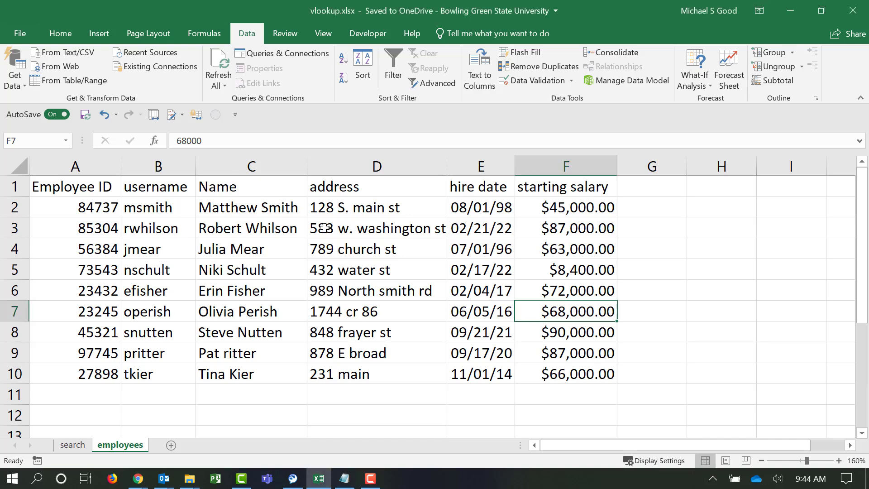
{"action": "left_click", "coordinate": [240, 190]}
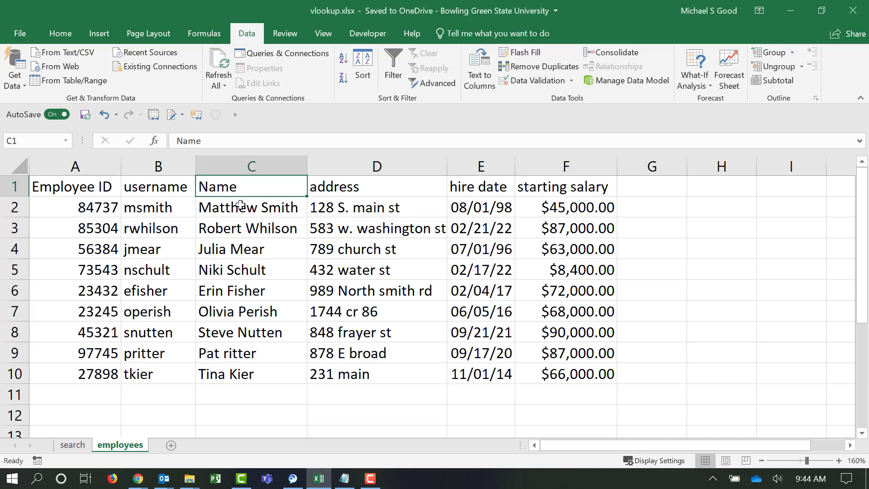
{"action": "left_click_drag", "start_coordinate": [240, 206], "coordinate": [559, 369]}
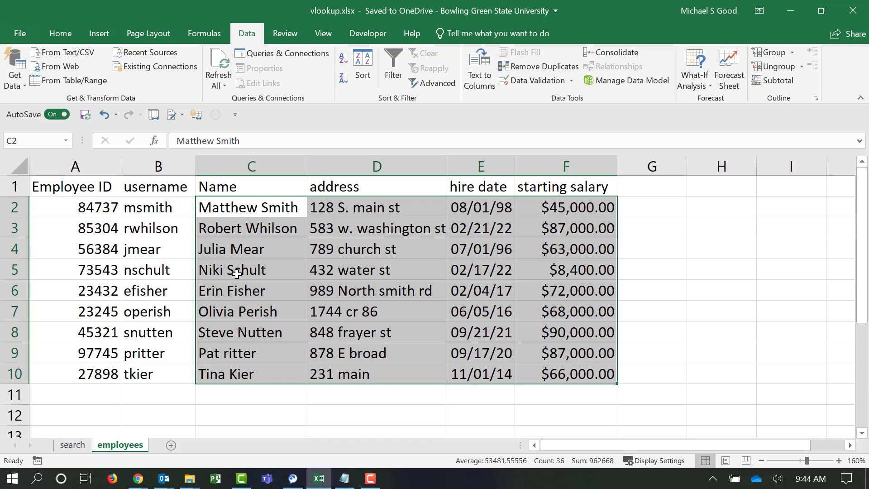
On the search sheet, choose the first employee's name from the dropdown list in cell A2
{"action": "left_click", "coordinate": [72, 445]}
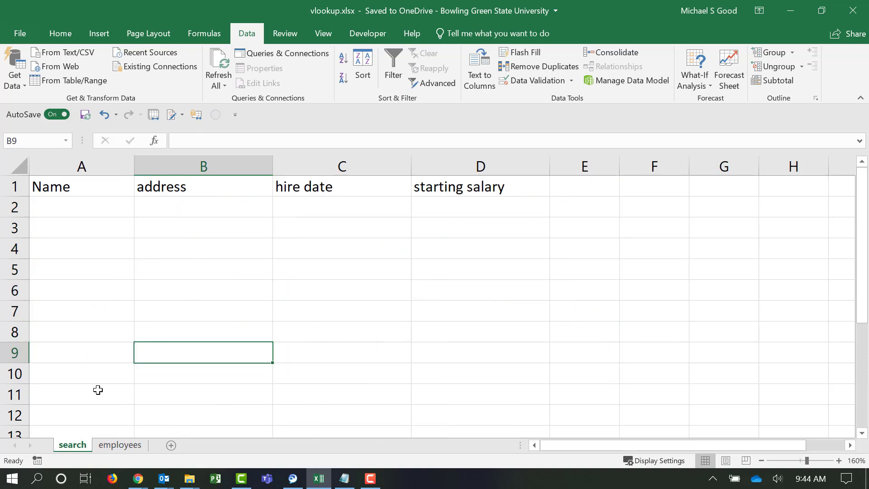
{"action": "left_click", "coordinate": [95, 204]}
{"action": "left_click", "coordinate": [141, 210]}
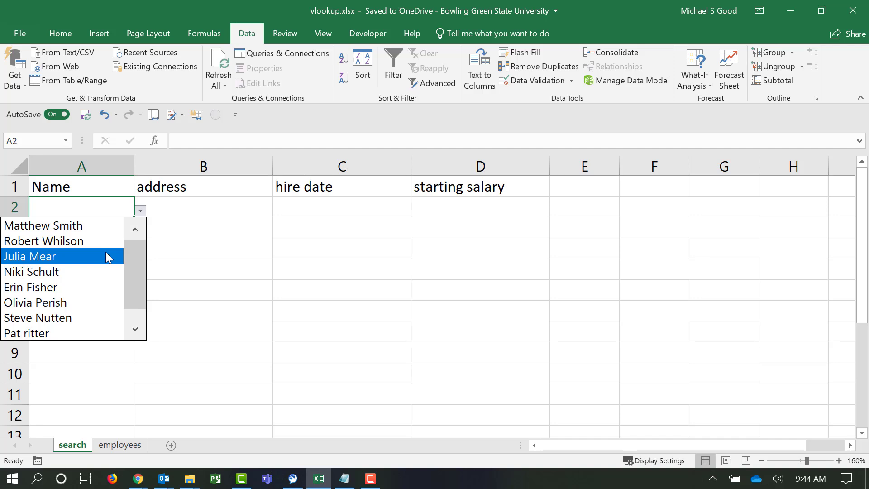
{"action": "left_click", "coordinate": [105, 225]}
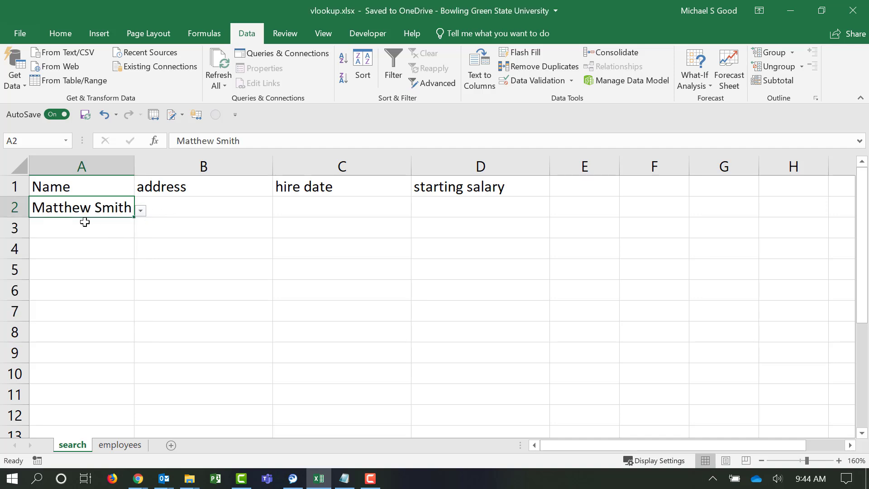
Begin a VLOOKUP formula in B2 under address, with A2 as the lookup value
{"action": "left_click", "coordinate": [221, 205]}
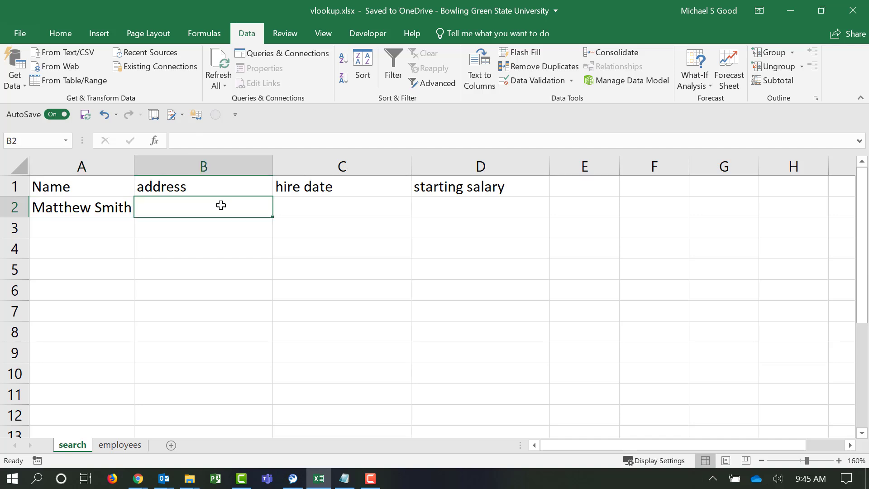
{"action": "type", "text": "=vl"}
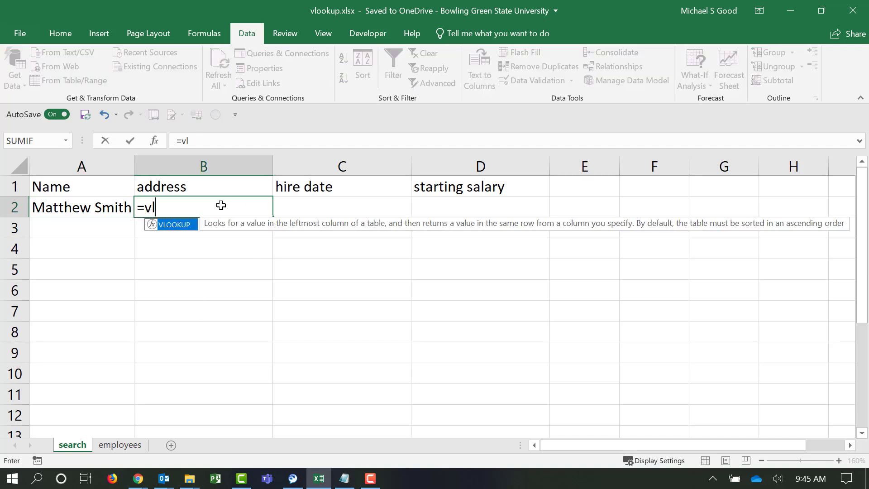
{"action": "type", "text": "ookup("}
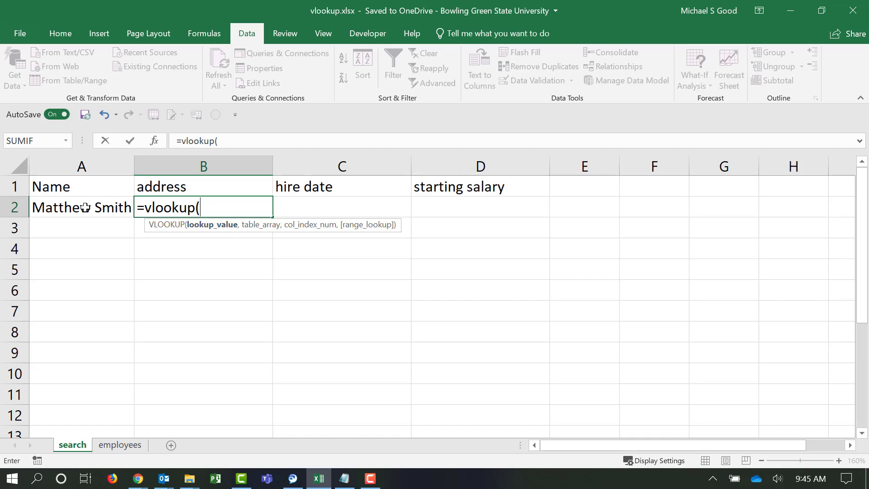
{"action": "left_click", "coordinate": [86, 208]}
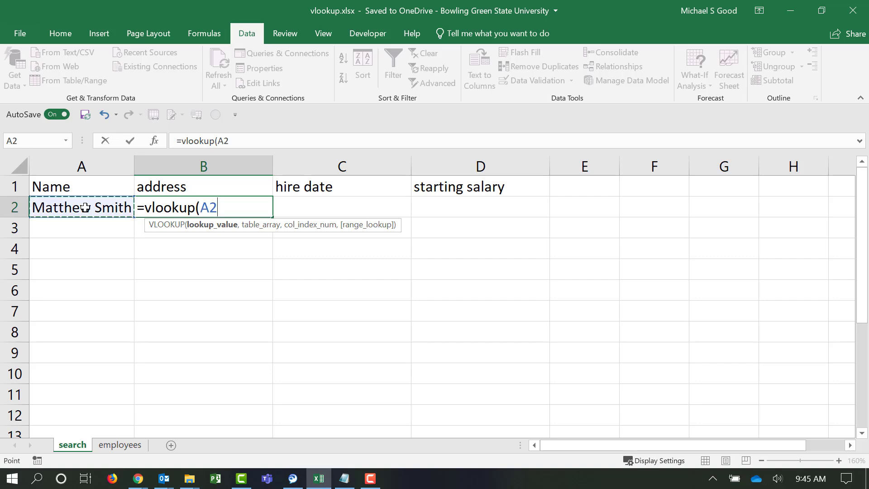
{"action": "type", "text": ","}
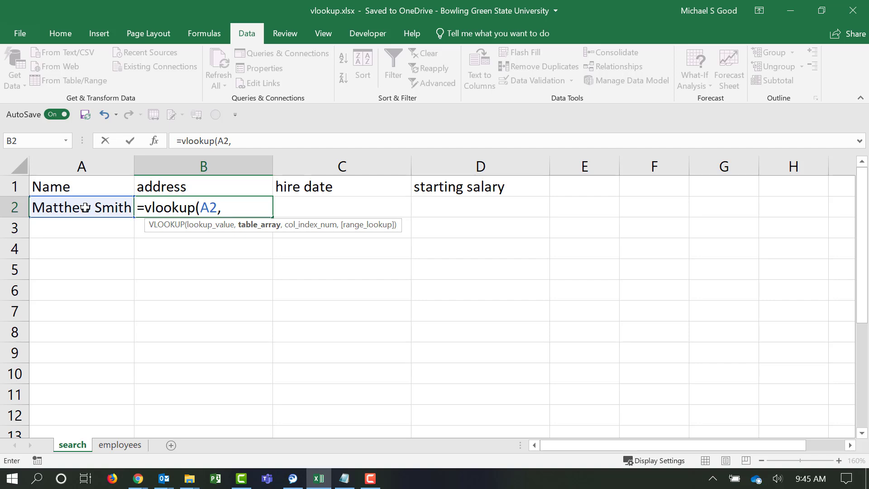
Set the VLOOKUP table array to C2:F10 on the employees sheet
{"action": "left_click", "coordinate": [131, 445]}
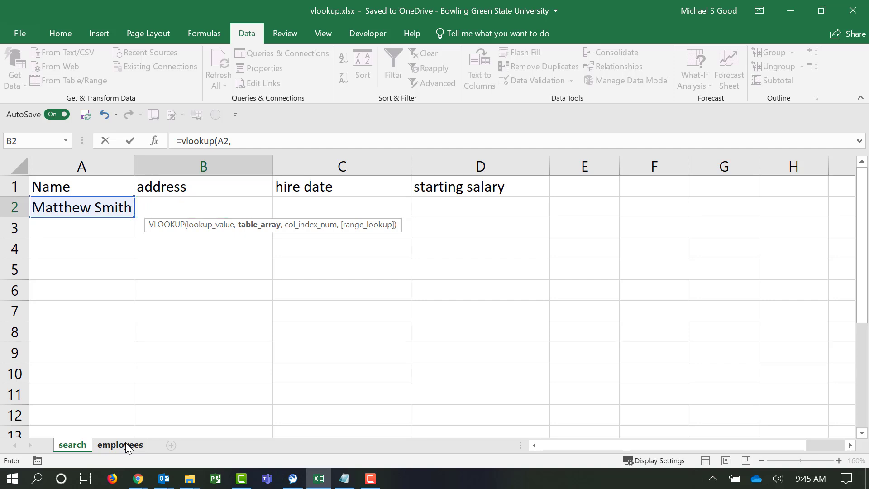
{"action": "left_click_drag", "start_coordinate": [233, 219], "coordinate": [294, 139]}
{"action": "left_click_drag", "start_coordinate": [259, 207], "coordinate": [344, 373]}
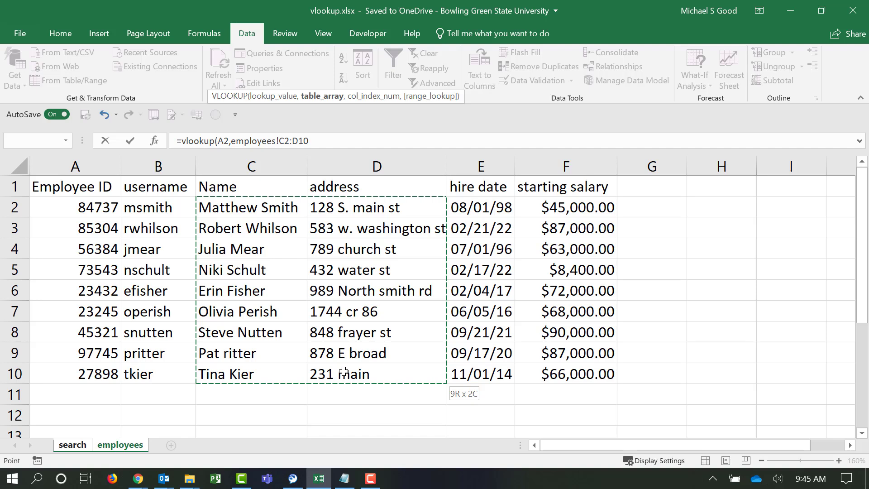
{"action": "left_click_drag", "start_coordinate": [344, 372], "coordinate": [555, 372]}
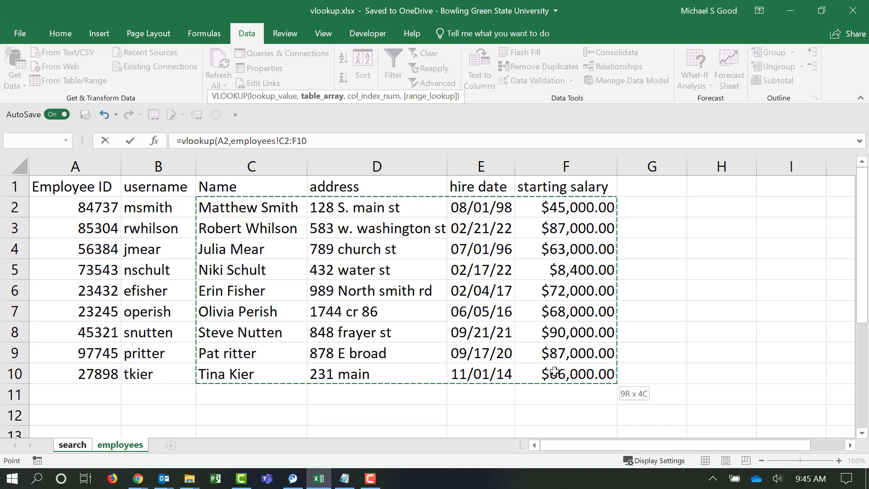
{"action": "left_click_drag", "start_coordinate": [555, 373], "coordinate": [555, 372]}
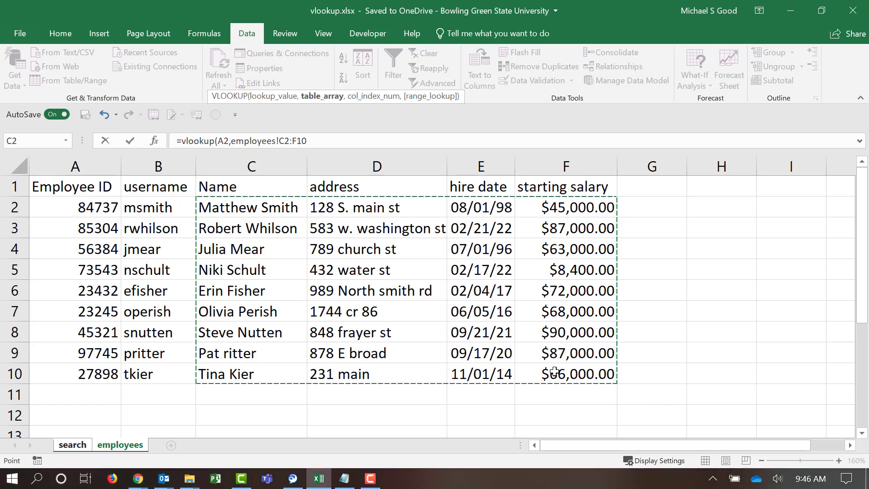
{"action": "type", "text": ","}
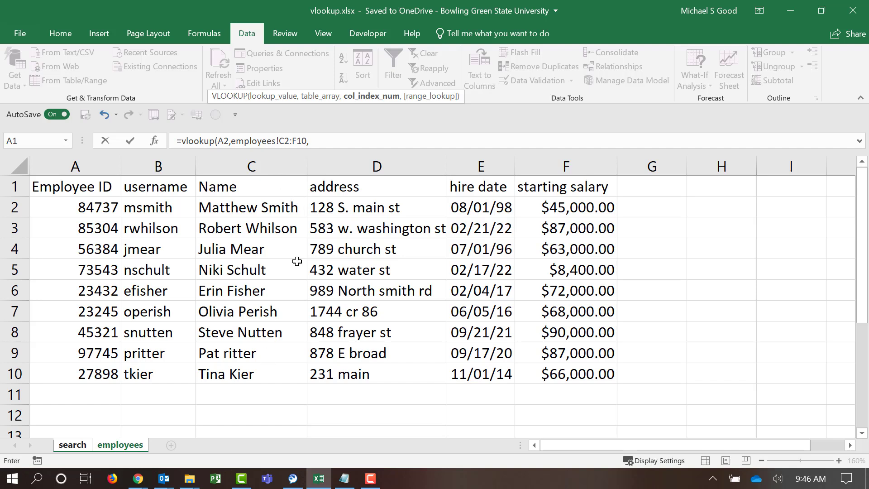
Complete the address VLOOKUP with column index 2 and FALSE for an exact match
{"action": "left_click", "coordinate": [332, 140]}
{"action": "type", "text": ",false"}
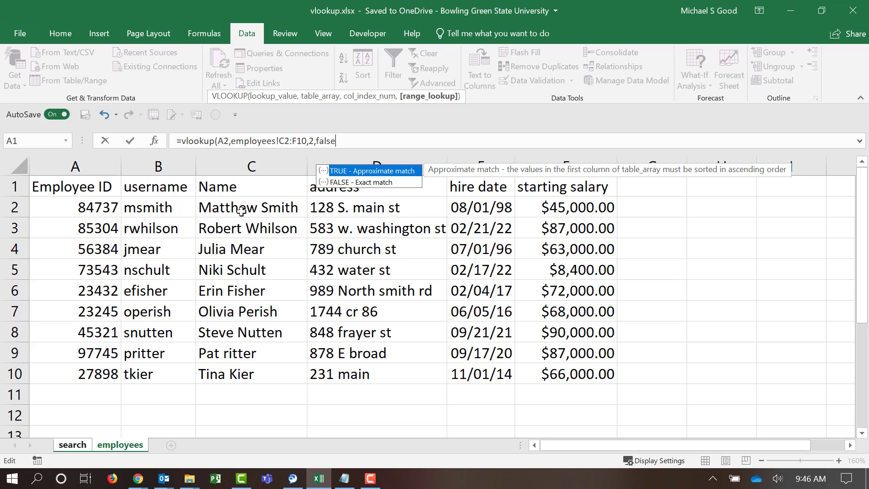
{"action": "type", "text": ")"}
{"action": "key", "text": "Return"}
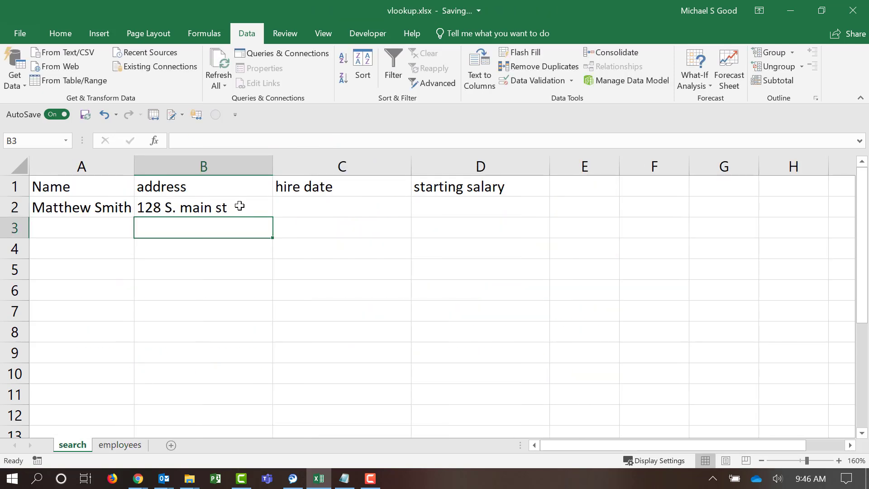
Compare the address returned in B2 with the first employee's address in D2 of the employees sheet
{"action": "left_click", "coordinate": [238, 208]}
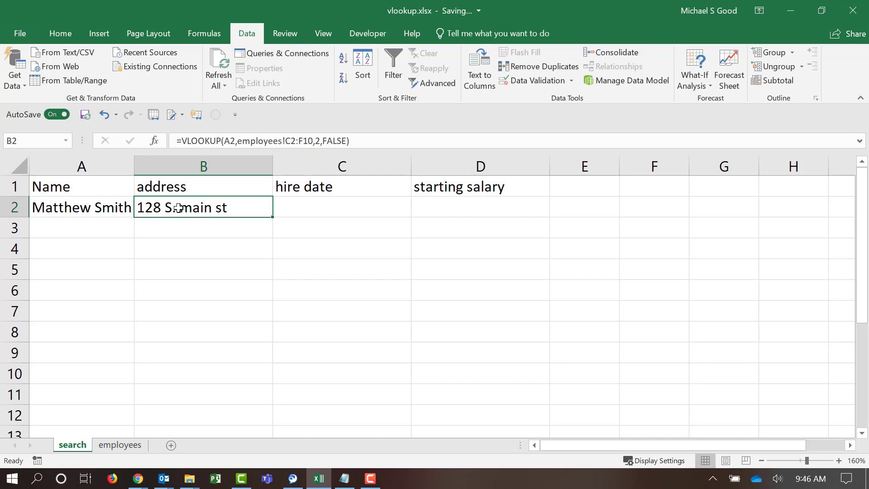
{"action": "left_click", "coordinate": [131, 446]}
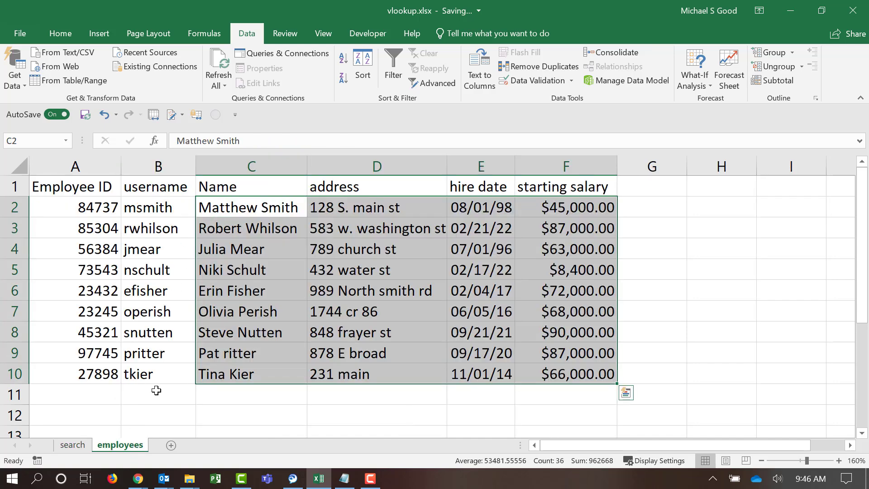
{"action": "left_click", "coordinate": [331, 207]}
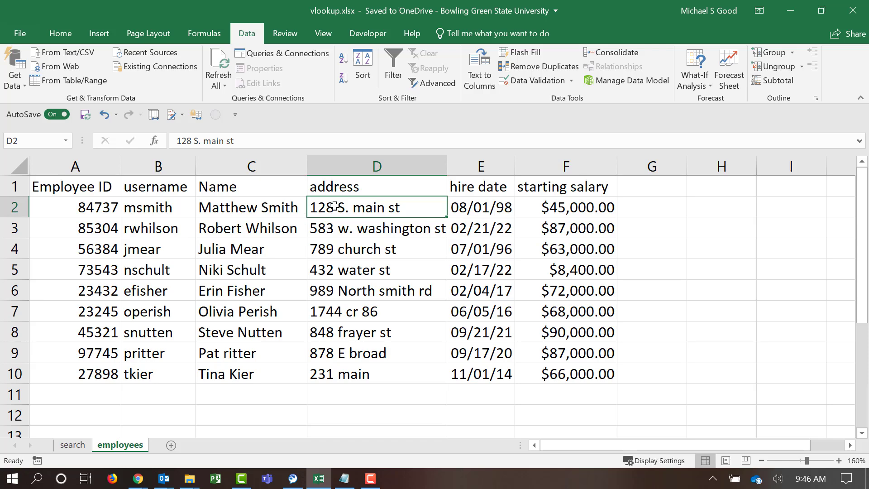
{"action": "left_click", "coordinate": [73, 445]}
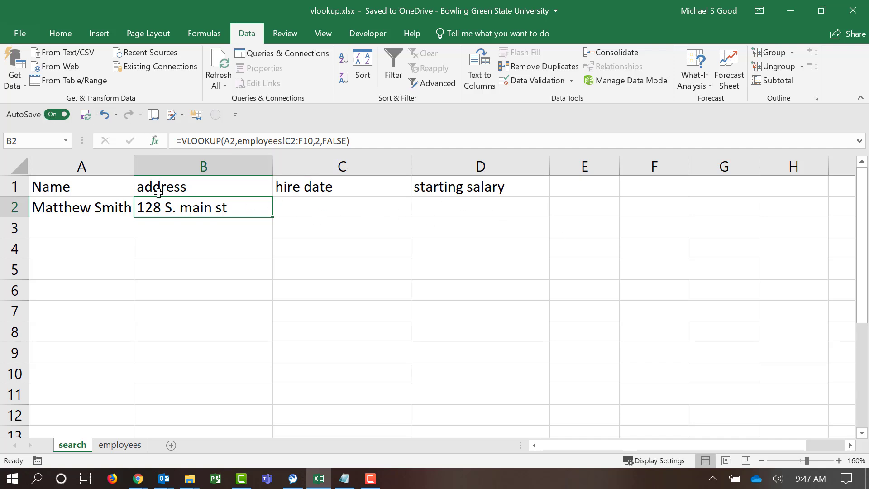
Make the references in the B2 formula absolute, as $A$2 and employees!$C$2:$F$10
{"action": "left_click", "coordinate": [229, 141]}
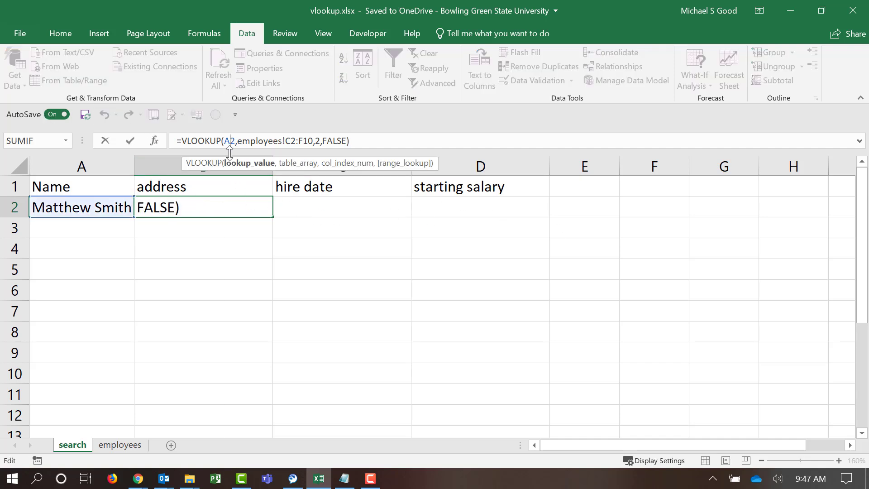
{"action": "key", "text": "F4"}
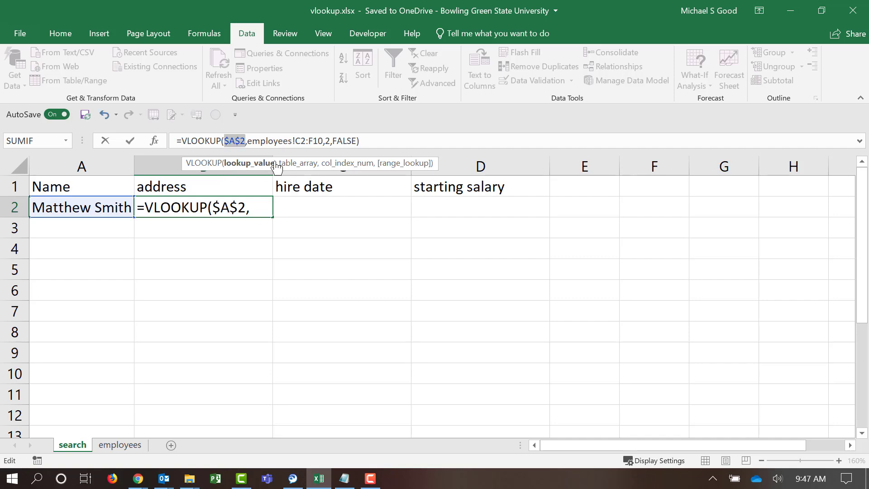
{"action": "left_click", "coordinate": [300, 140]}
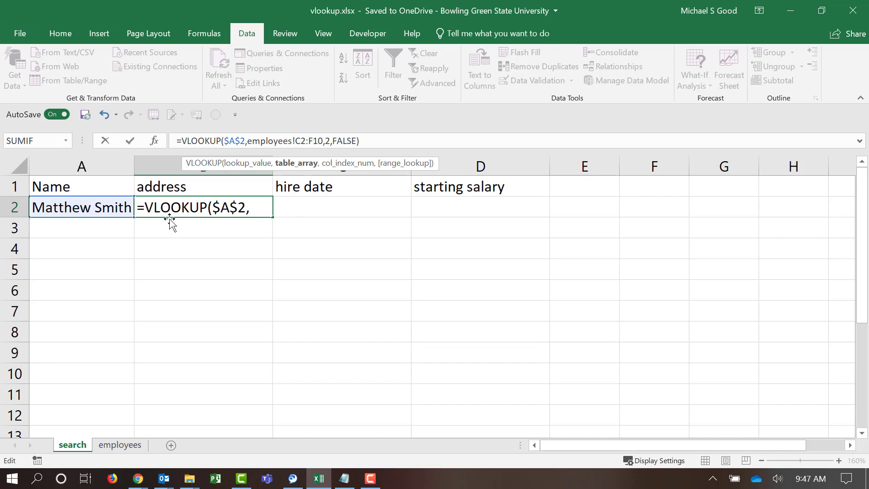
{"action": "key", "text": "F4"}
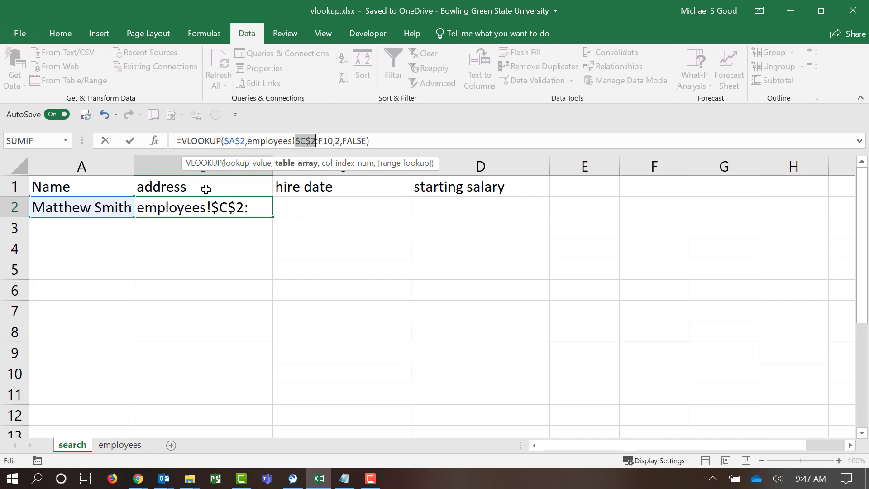
{"action": "left_click", "coordinate": [325, 141]}
{"action": "key", "text": "F4"}
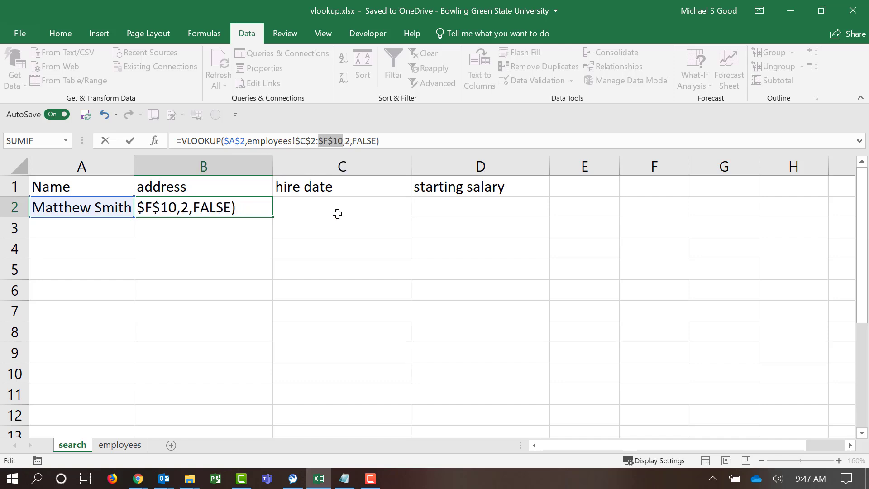
{"action": "key", "text": "Return"}
Fill the VLOOKUP formula from B2 across to the hire date and starting salary cells C2 and D2
{"action": "left_click", "coordinate": [254, 203]}
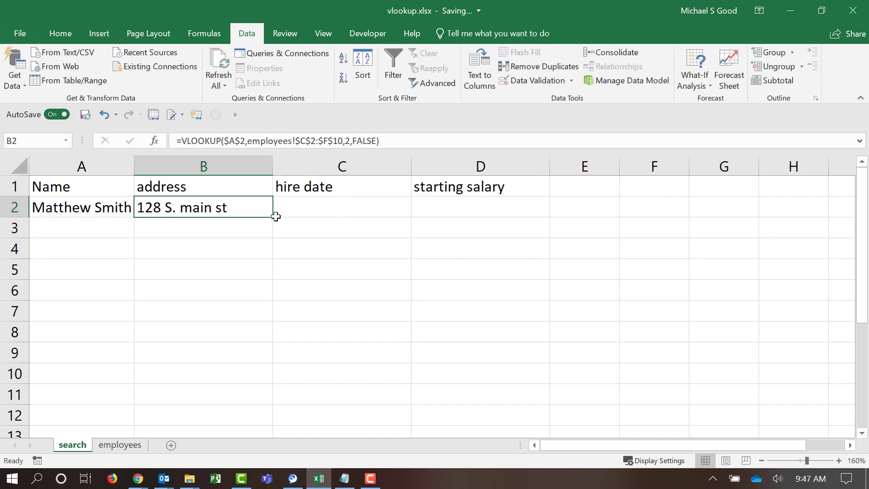
{"action": "left_click_drag", "start_coordinate": [273, 218], "coordinate": [506, 216]}
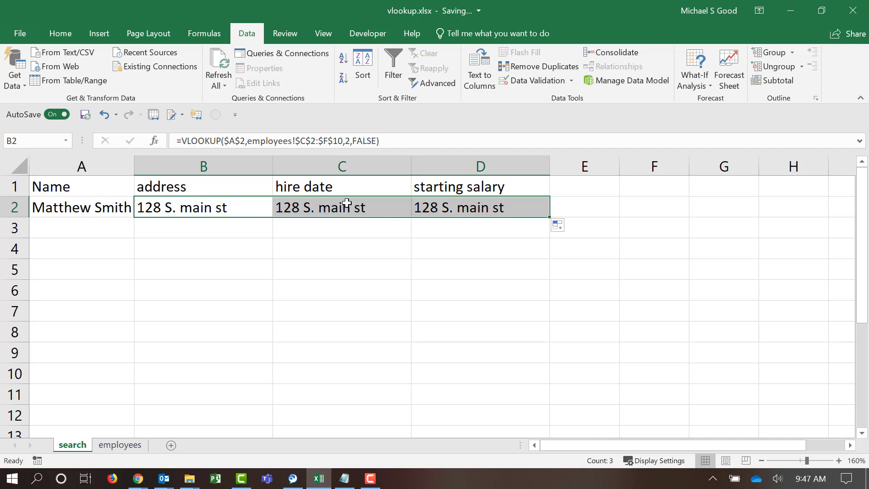
{"action": "left_click", "coordinate": [343, 202]}
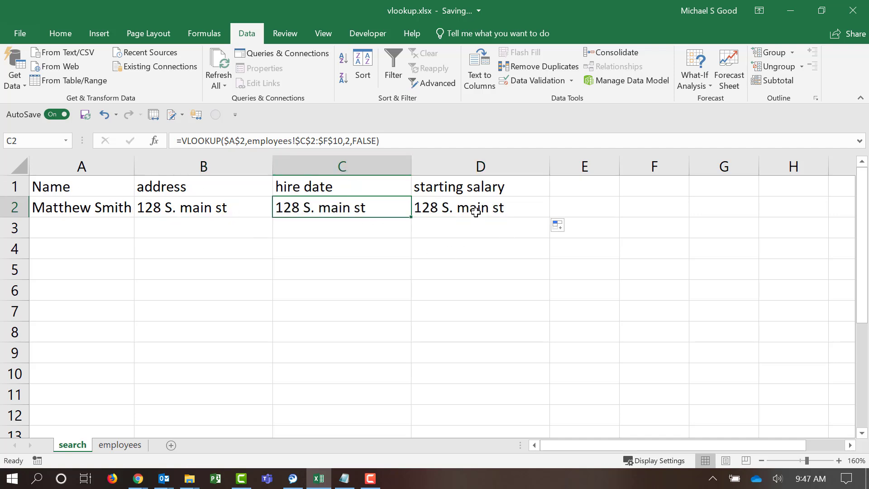
{"action": "left_click", "coordinate": [186, 207]}
Check the hire date column's place in the employees table and set the column index in the C2 VLOOKUP to 3
{"action": "left_click", "coordinate": [320, 209]}
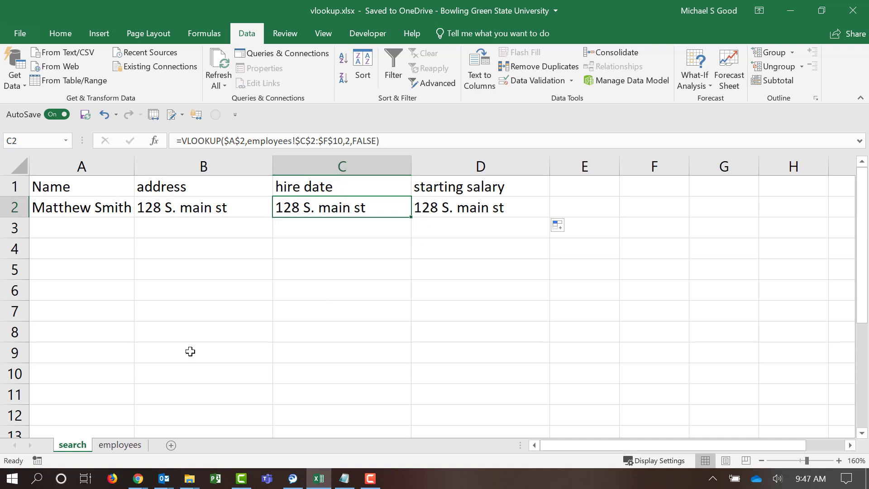
{"action": "left_click", "coordinate": [122, 446]}
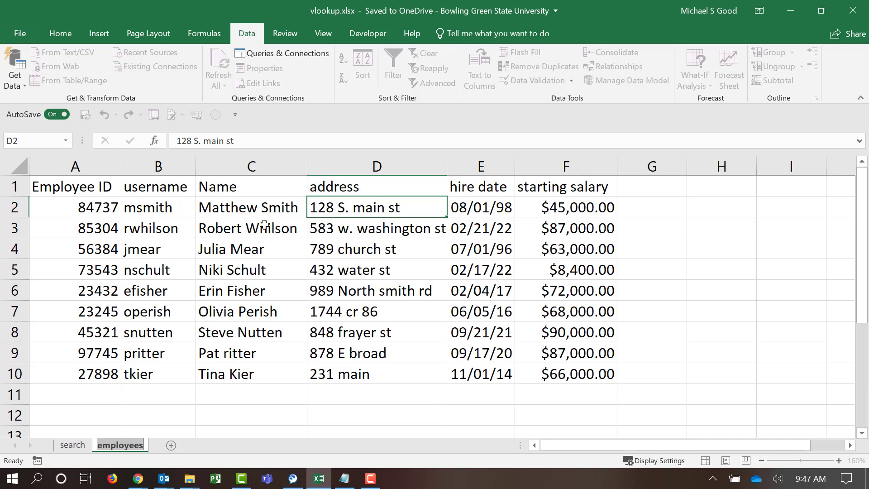
{"action": "left_click", "coordinate": [74, 448]}
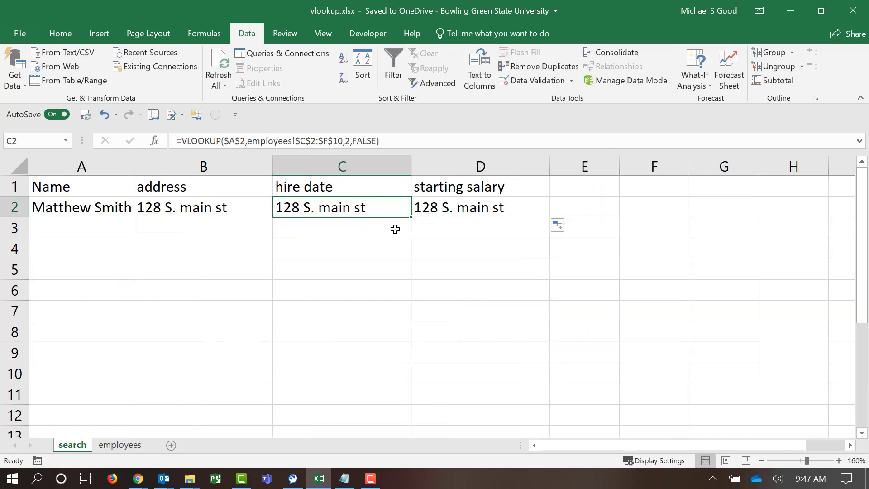
{"action": "left_click", "coordinate": [350, 140]}
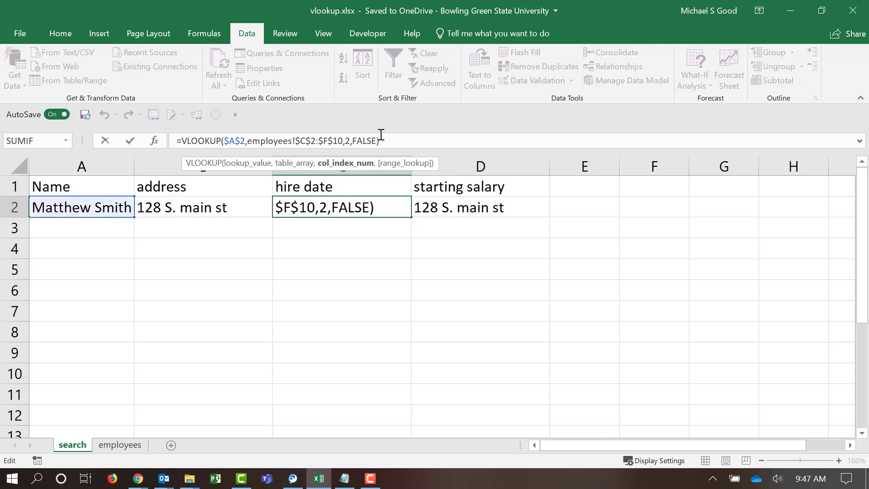
{"action": "key", "text": "BackSpace"}
{"action": "type", "text": "3"}
{"action": "key", "text": "Return"}
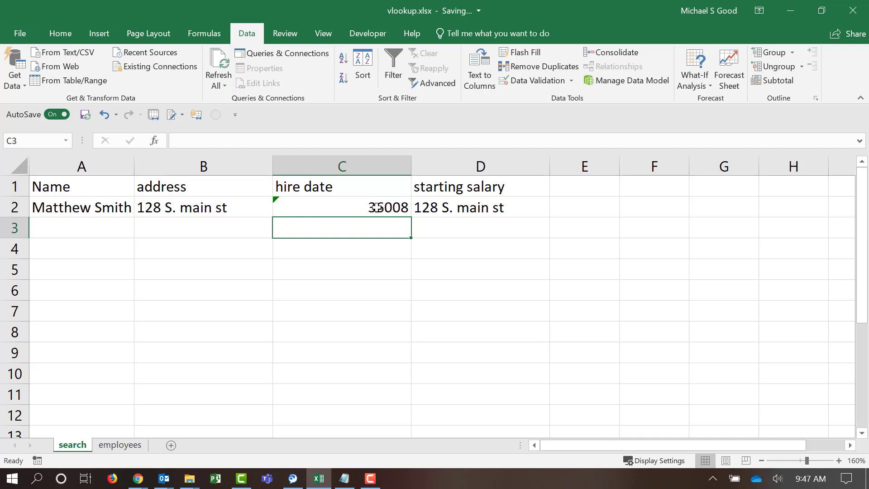
Format the hire date result in C2 as a Date and compare it with the first employee's hire date on the employees sheet
{"action": "left_click", "coordinate": [374, 209]}
{"action": "right_click", "coordinate": [376, 207]}
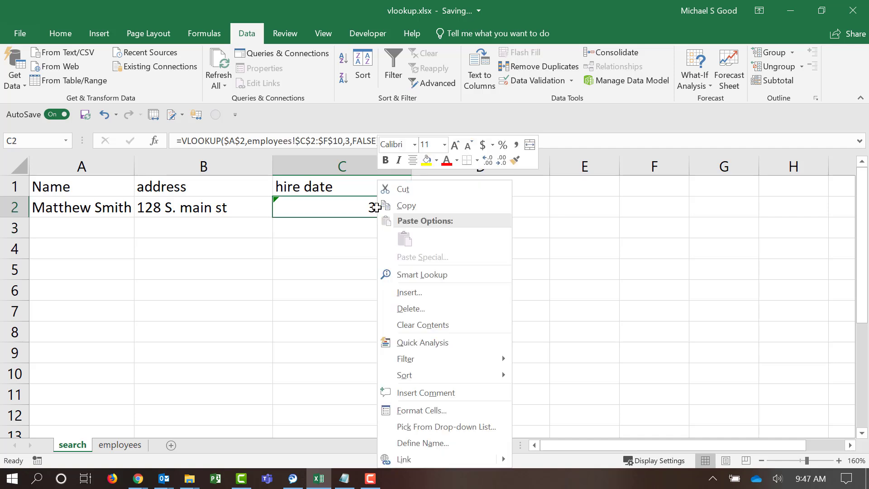
{"action": "left_click", "coordinate": [410, 410]}
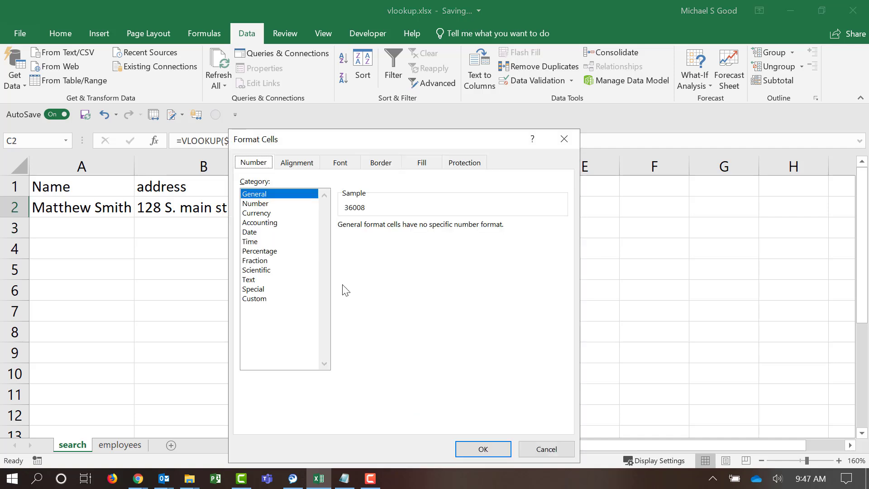
{"action": "left_click", "coordinate": [262, 233]}
{"action": "left_click", "coordinate": [491, 453]}
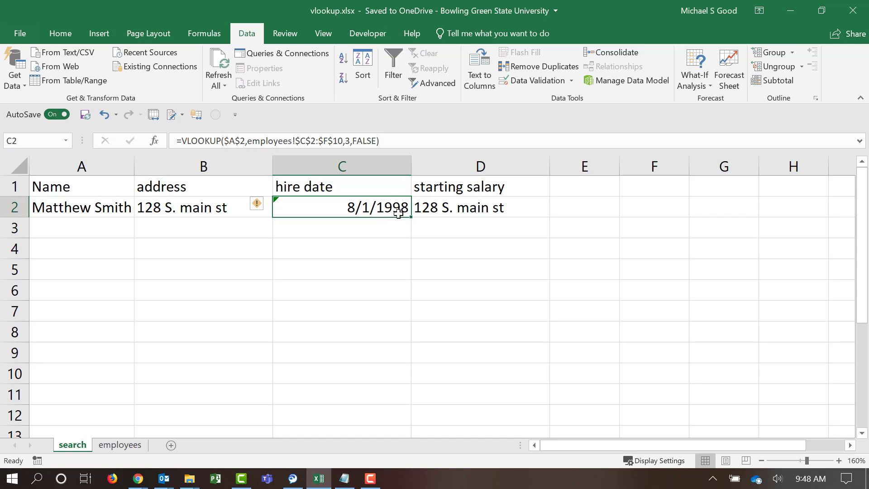
{"action": "left_click", "coordinate": [120, 445]}
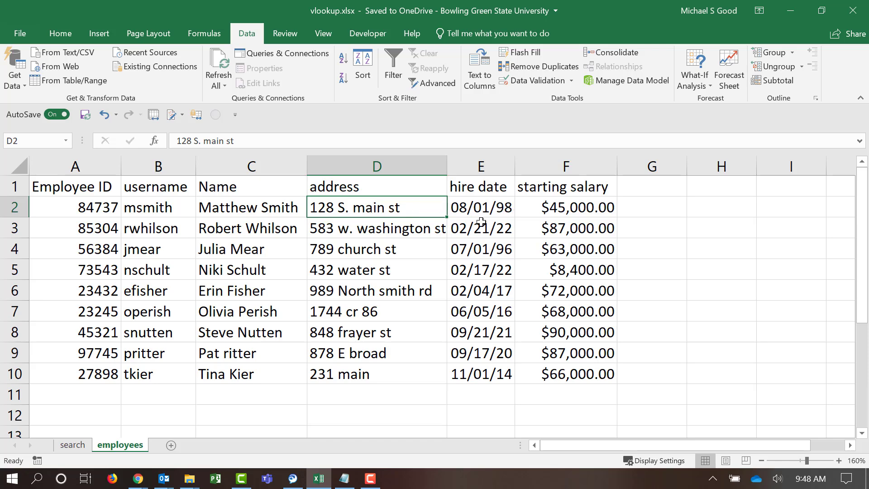
{"action": "left_click", "coordinate": [77, 445]}
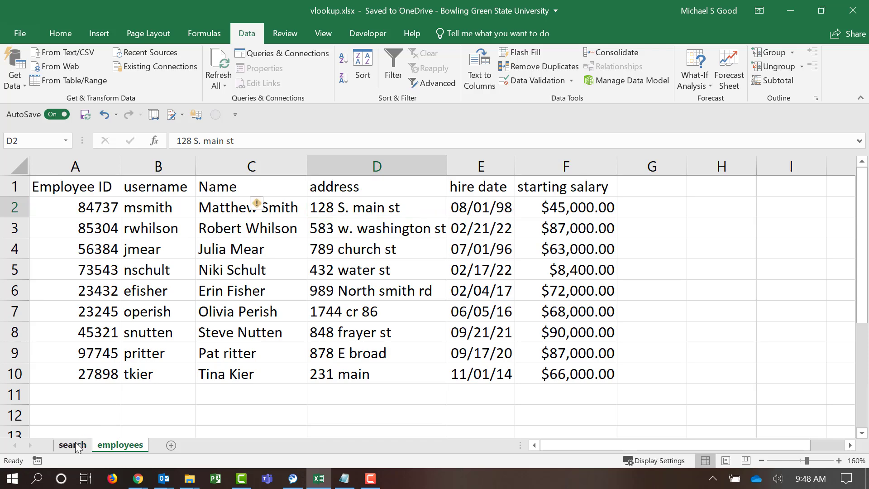
Check the starting salary column's place in the employees table and set the column index in the D2 VLOOKUP to 4
{"action": "left_click", "coordinate": [469, 205]}
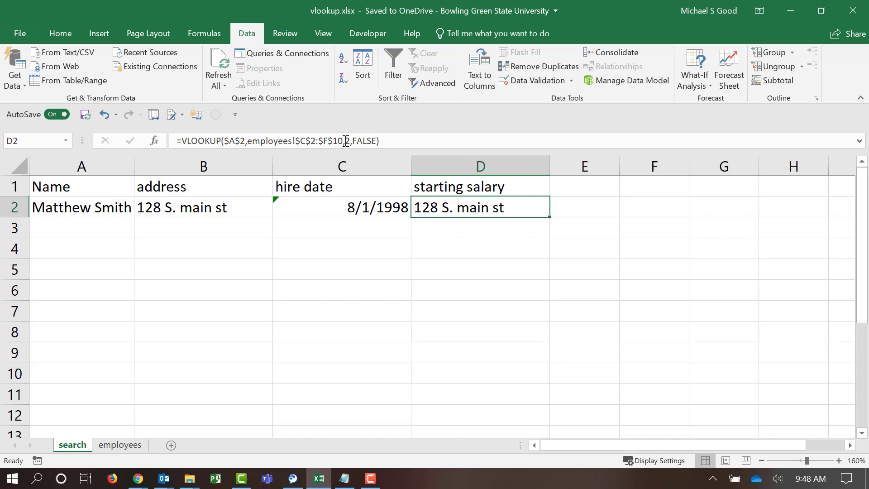
{"action": "left_click", "coordinate": [120, 445]}
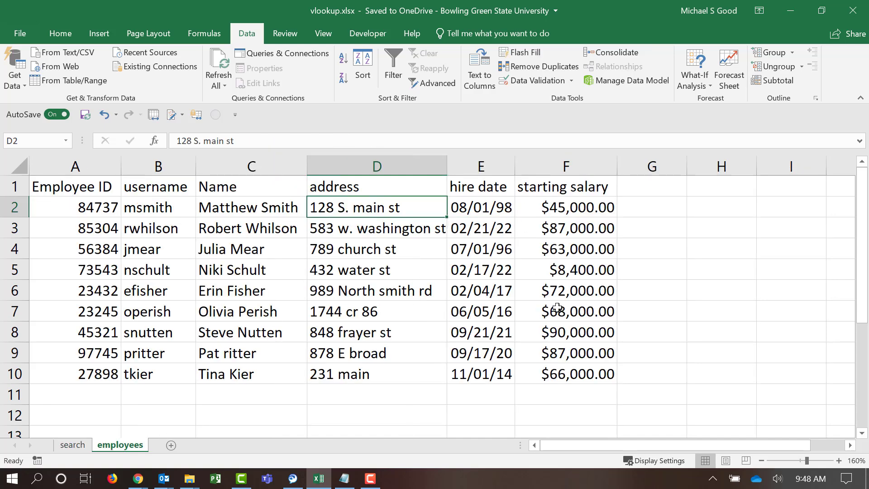
{"action": "left_click", "coordinate": [85, 445]}
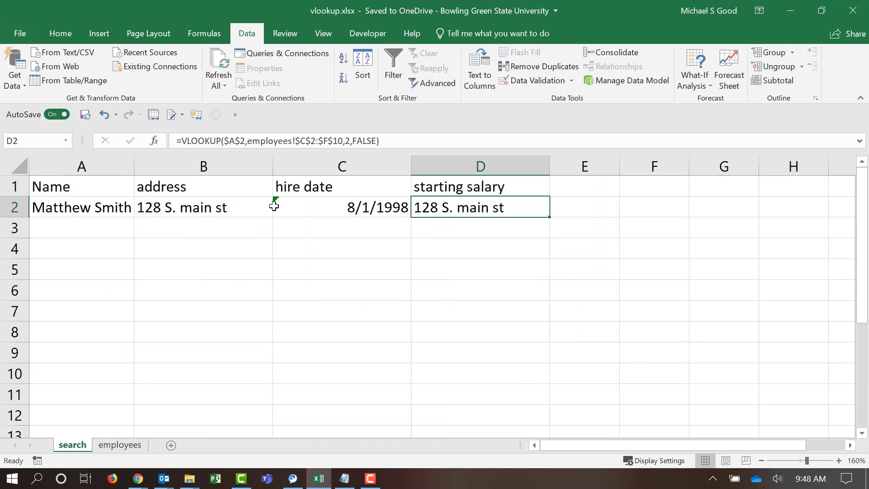
{"action": "left_click", "coordinate": [350, 141]}
{"action": "key", "text": "BackSpace"}
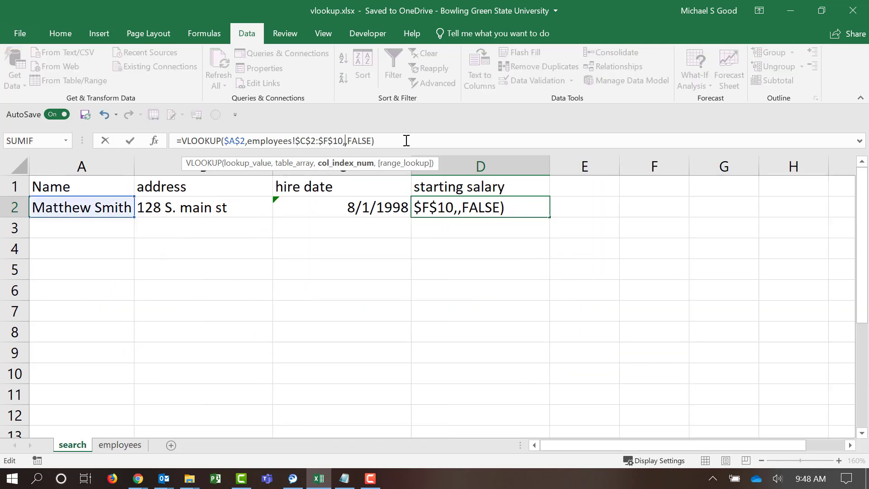
{"action": "type", "text": "4"}
{"action": "key", "text": "Return"}
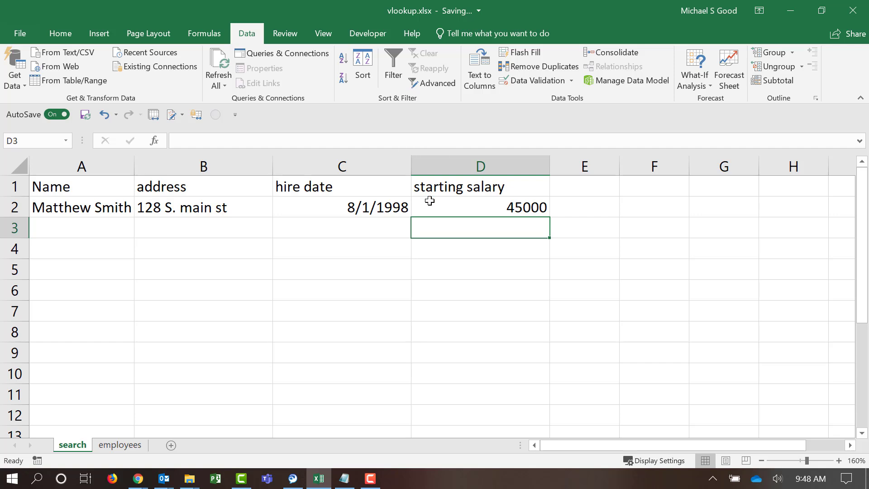
Review the D2 formula, the lookup name in A2 and the table range C2:F10 on the employees sheet
{"action": "left_click", "coordinate": [471, 203]}
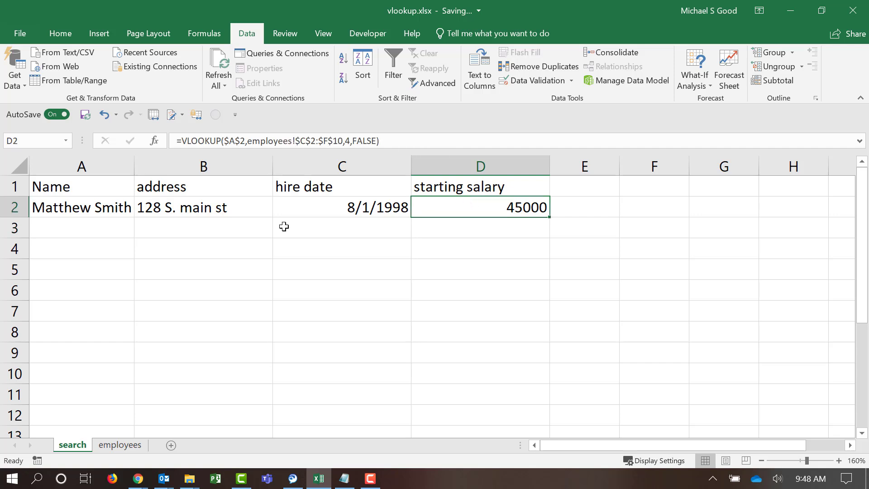
{"action": "left_click", "coordinate": [106, 211]}
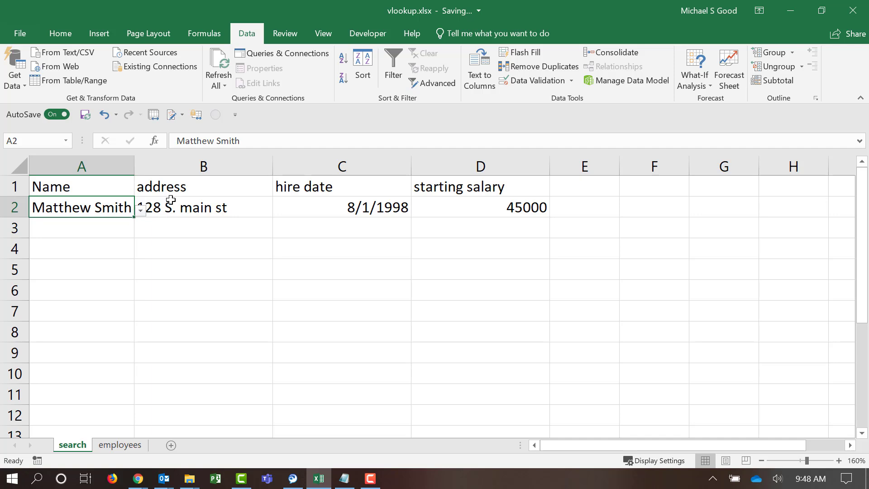
{"action": "left_click", "coordinate": [134, 445]}
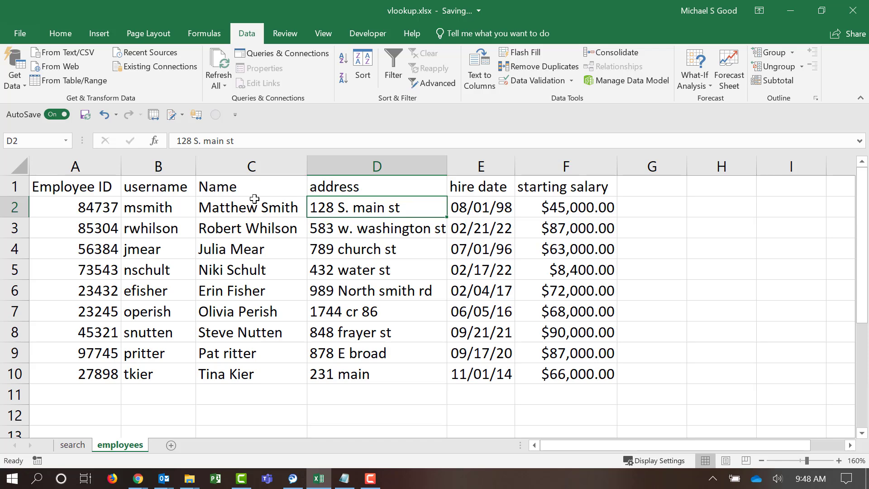
{"action": "left_click_drag", "start_coordinate": [254, 199], "coordinate": [588, 374]}
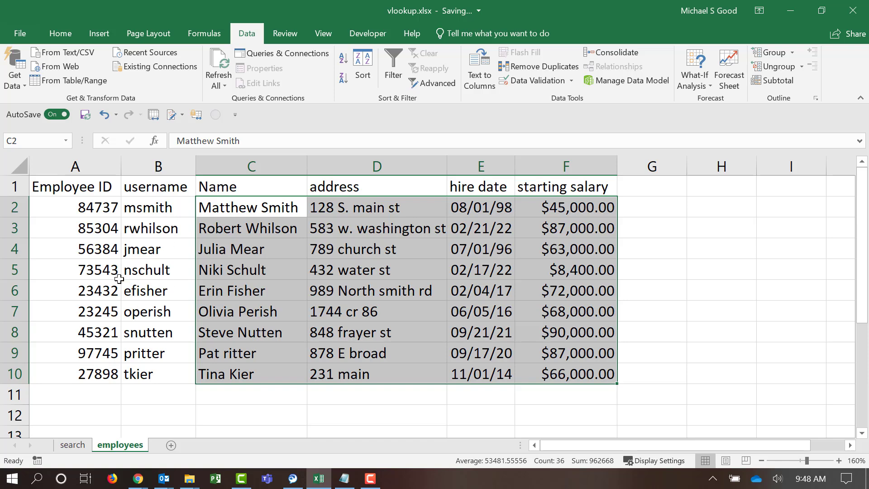
{"action": "left_click", "coordinate": [73, 445]}
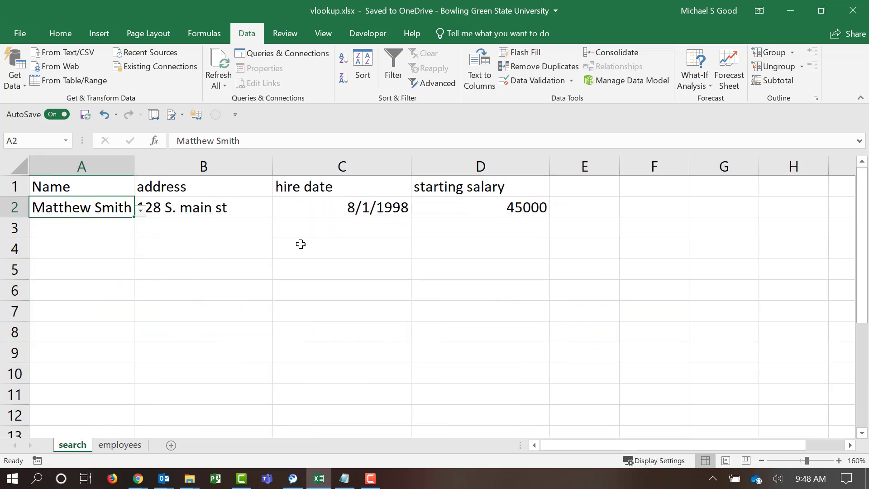